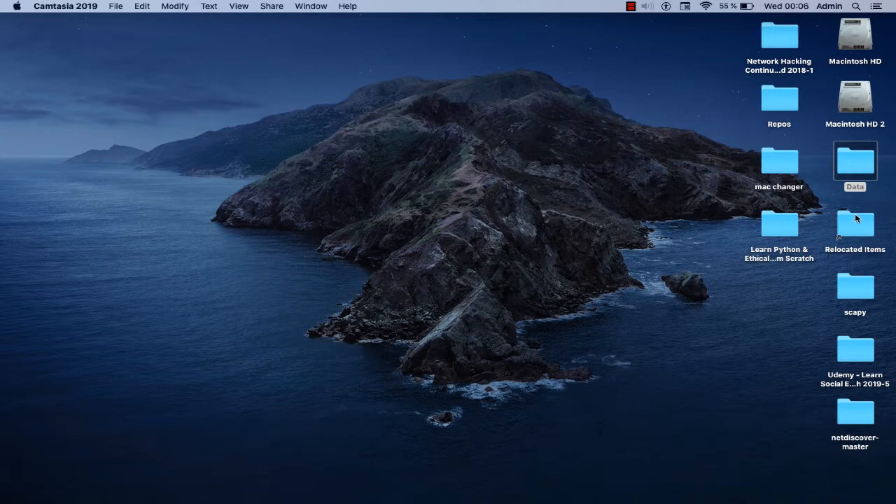
View the files inside the Data folder on the desktop and close its window
{"action": "left_click", "coordinate": [864, 170]}
{"action": "double_click", "coordinate": [864, 170]}
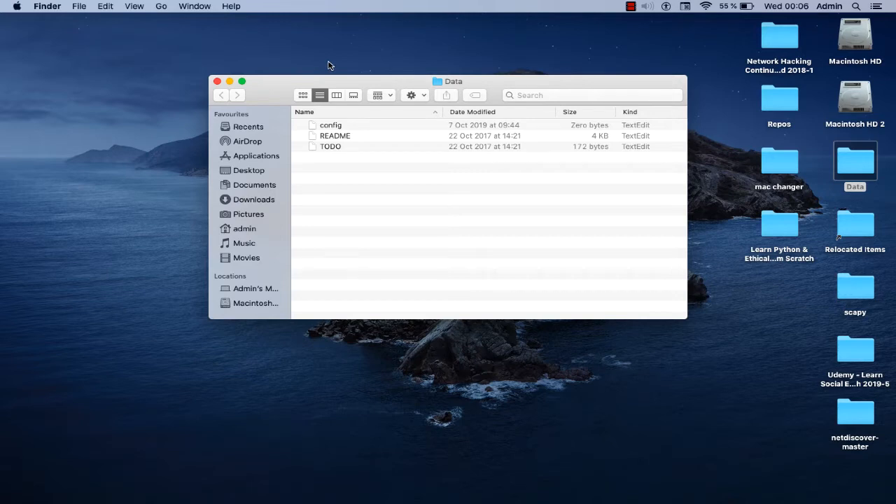
{"action": "left_click", "coordinate": [217, 81]}
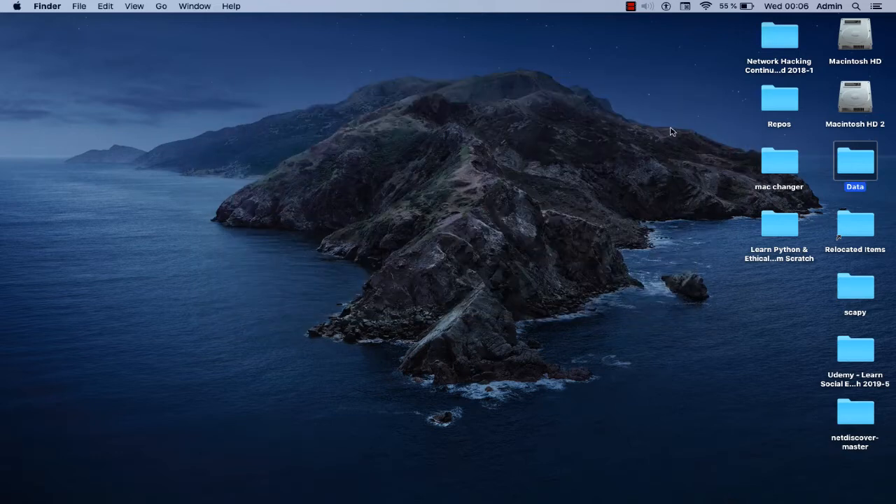
Launch Disk Utility and start a new disk image from the Data folder on the Desktop
{"action": "left_click", "coordinate": [856, 7]}
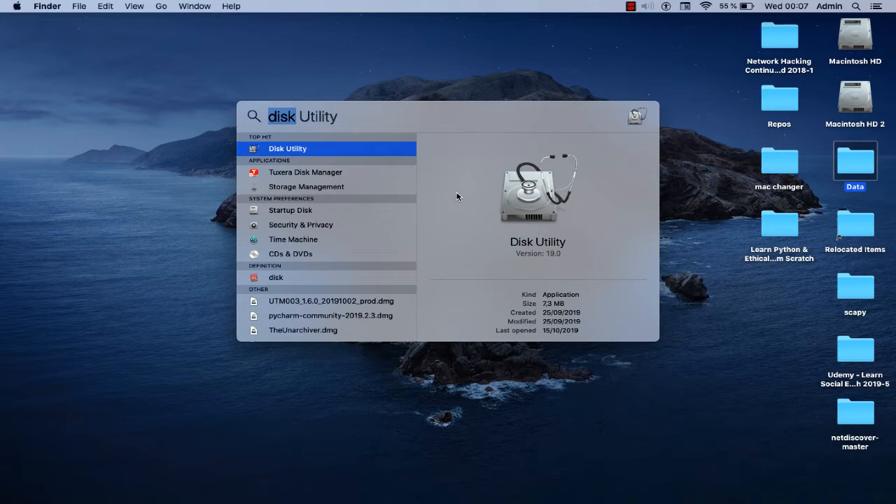
{"action": "left_click", "coordinate": [263, 152]}
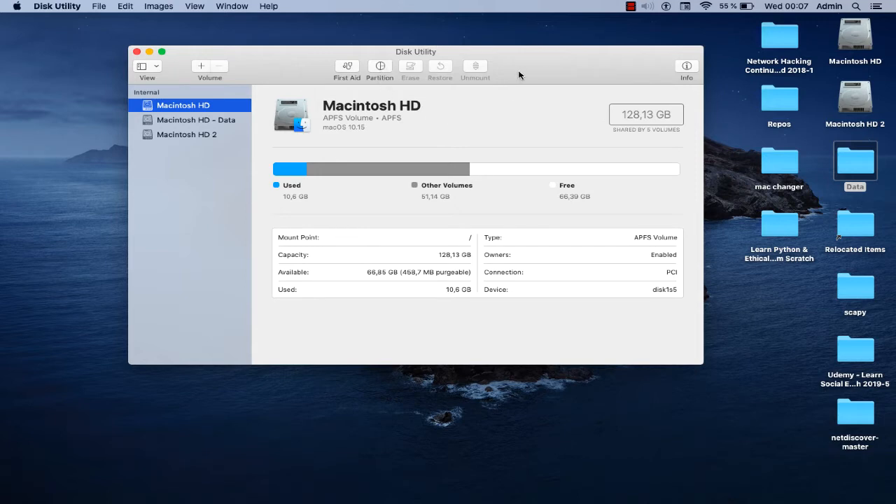
{"action": "left_click", "coordinate": [101, 9]}
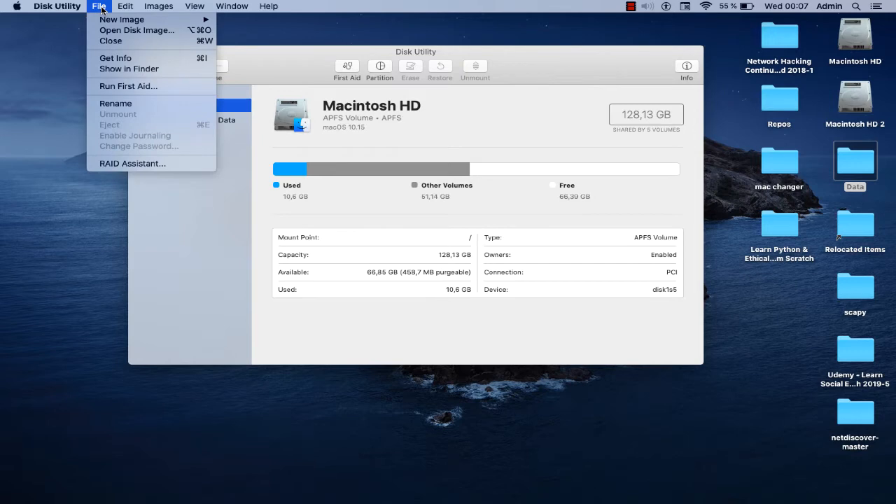
{"action": "mouse_move", "coordinate": [108, 21]}
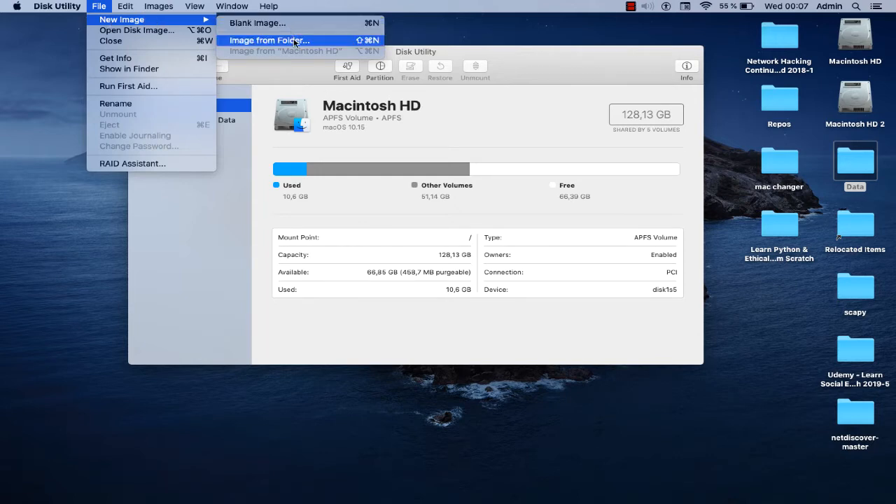
{"action": "left_click", "coordinate": [335, 41]}
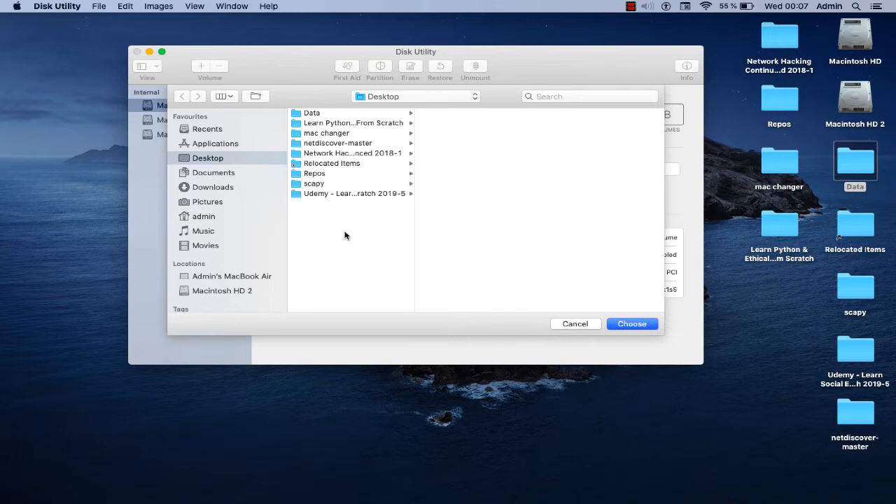
{"action": "left_click", "coordinate": [315, 114]}
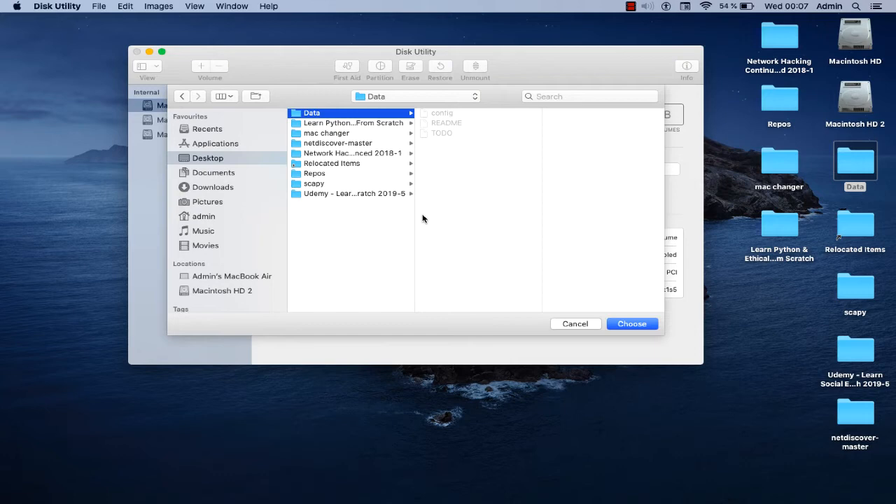
{"action": "left_click", "coordinate": [642, 324]}
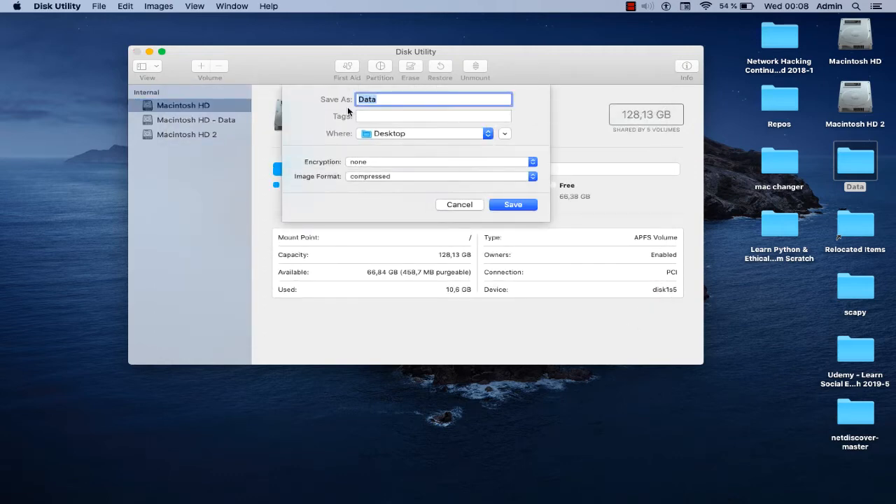
Set the Data image's encryption to 128-bit AES, then enter and verify the image password
{"action": "left_click", "coordinate": [391, 100]}
{"action": "left_click", "coordinate": [532, 162]}
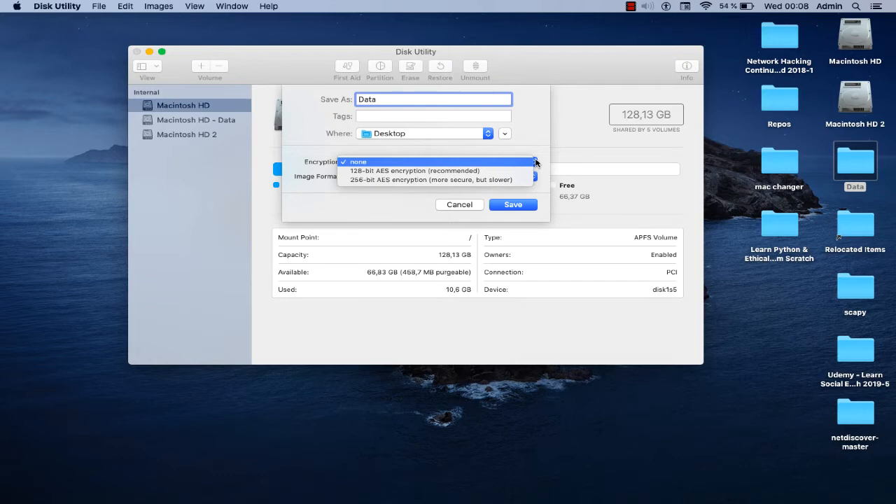
{"action": "left_click", "coordinate": [498, 173]}
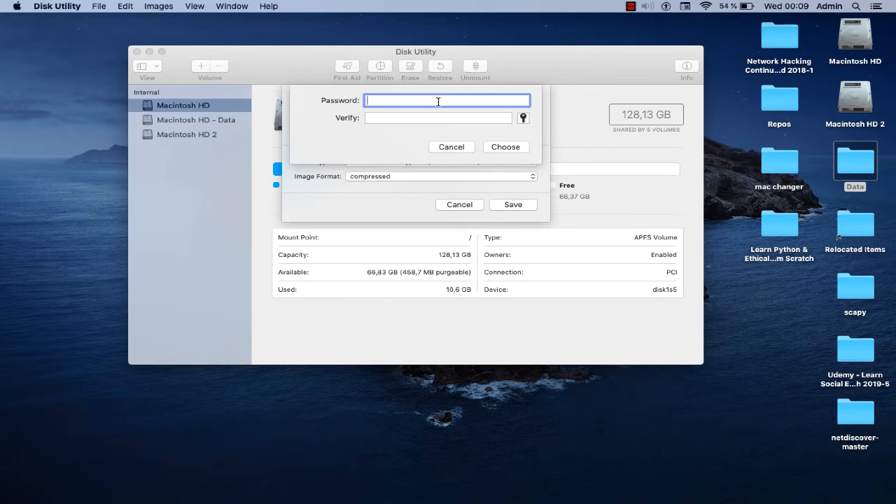
{"action": "type", "text": "••••"}
{"action": "left_click", "coordinate": [374, 118]}
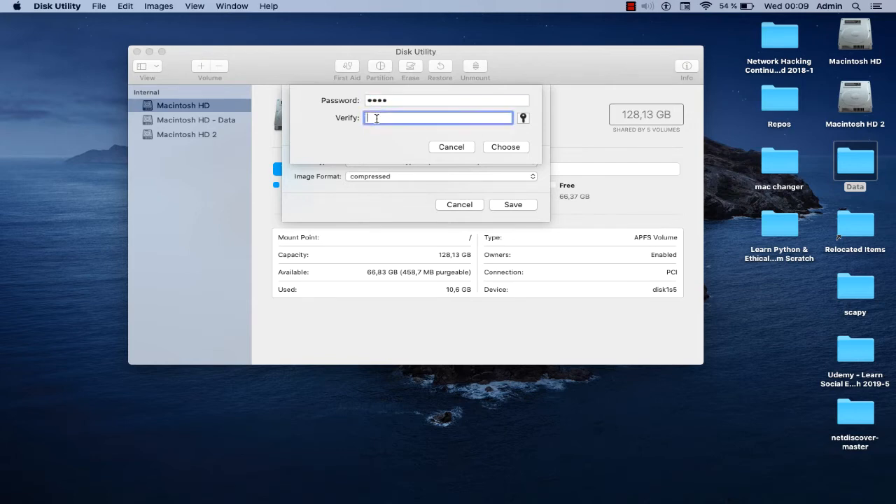
{"action": "type", "text": "••••"}
{"action": "left_click", "coordinate": [500, 149]}
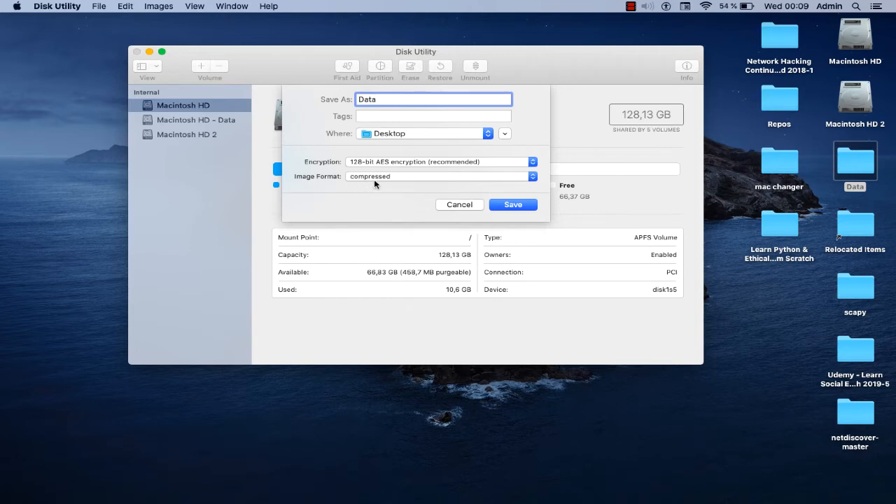
Save the Data disk image in read/write format and quit Disk Utility
{"action": "left_click", "coordinate": [534, 176]}
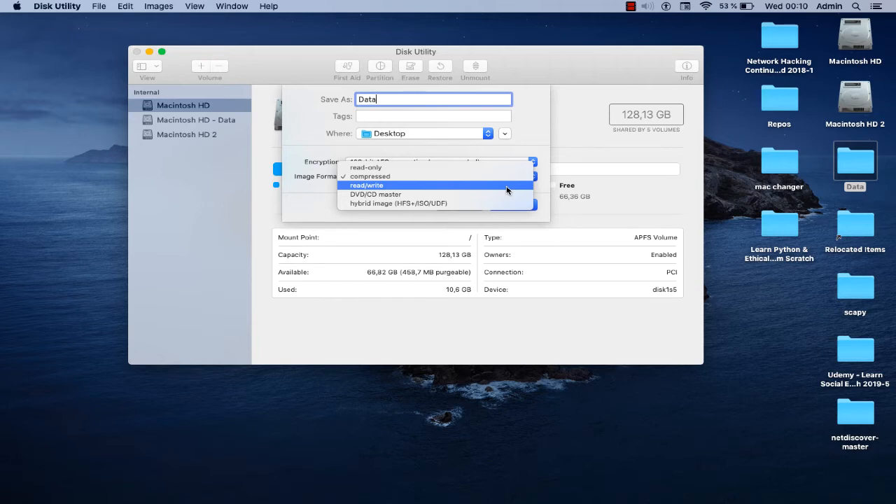
{"action": "left_click", "coordinate": [507, 190]}
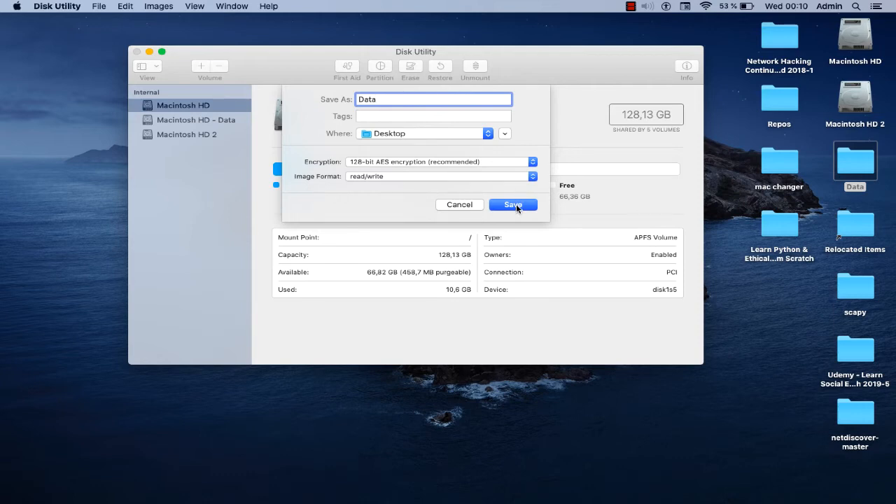
{"action": "left_click", "coordinate": [516, 205]}
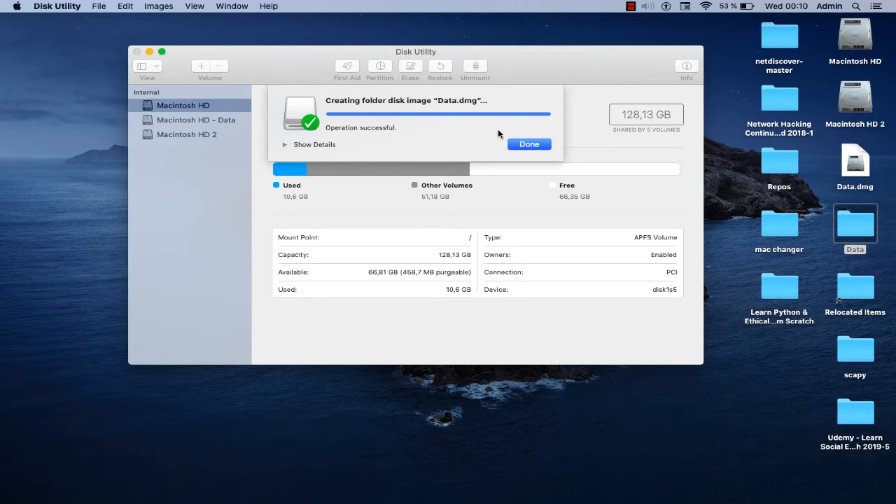
{"action": "left_click", "coordinate": [522, 143]}
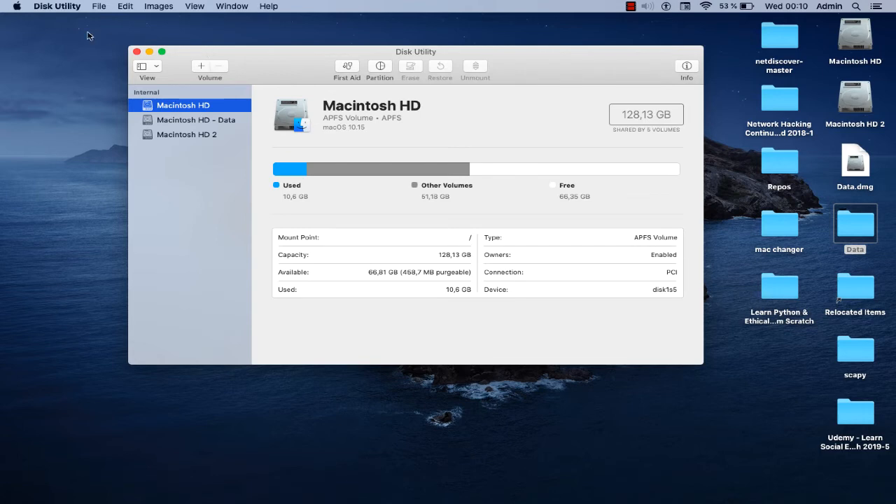
{"action": "left_click", "coordinate": [66, 7]}
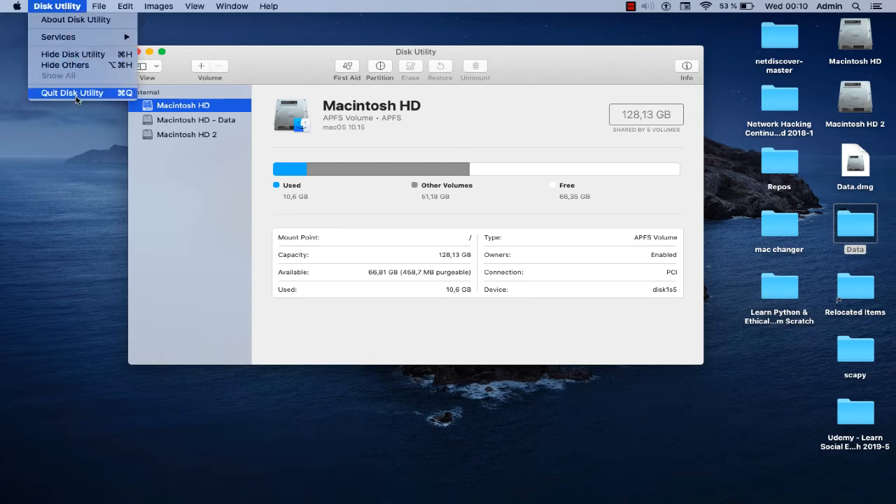
{"action": "left_click", "coordinate": [77, 99]}
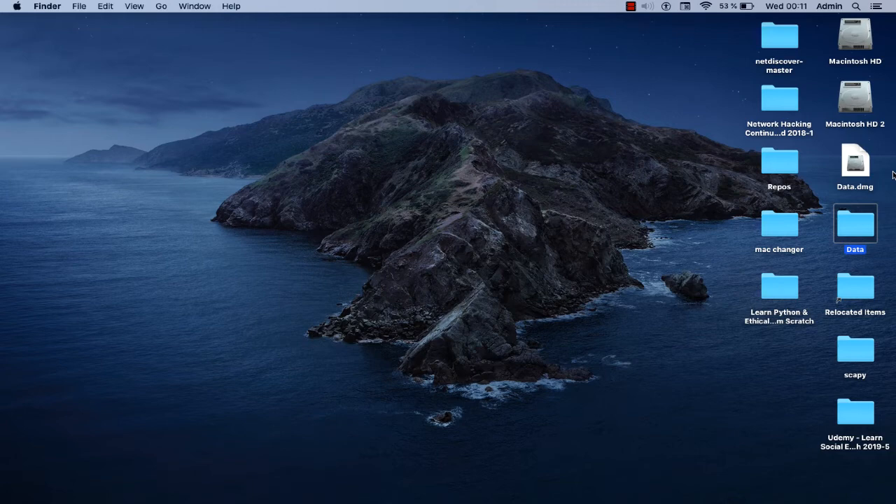
Mount the encrypted Data.dmg from the desktop by entering the image password
{"action": "double_click", "coordinate": [855, 163]}
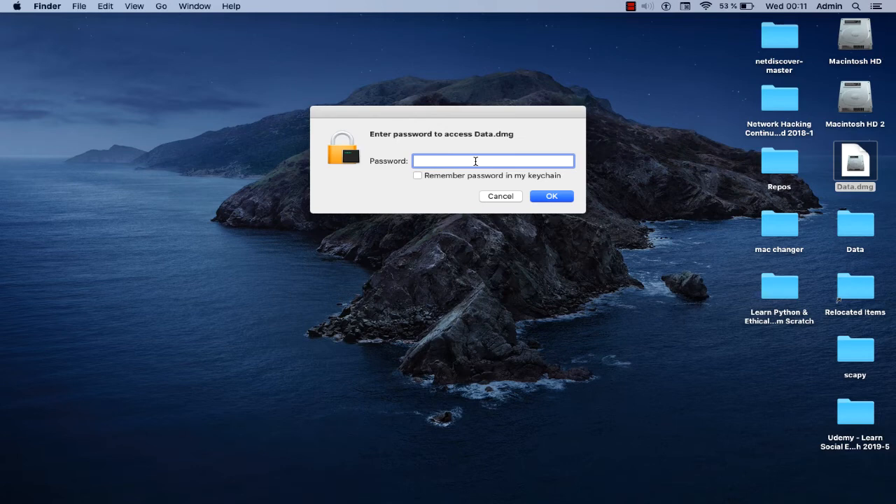
{"action": "type", "text": "•••••••••••"}
{"action": "left_click", "coordinate": [537, 195]}
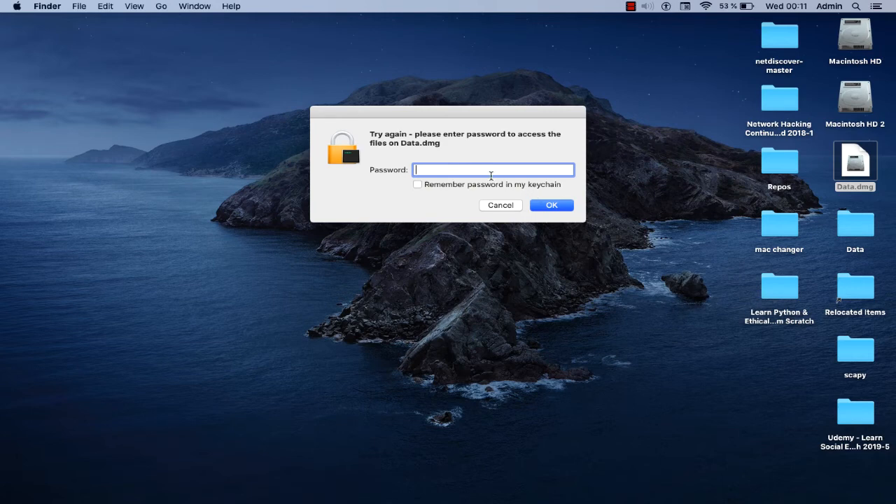
{"action": "type", "text": "••••"}
{"action": "left_click", "coordinate": [551, 207]}
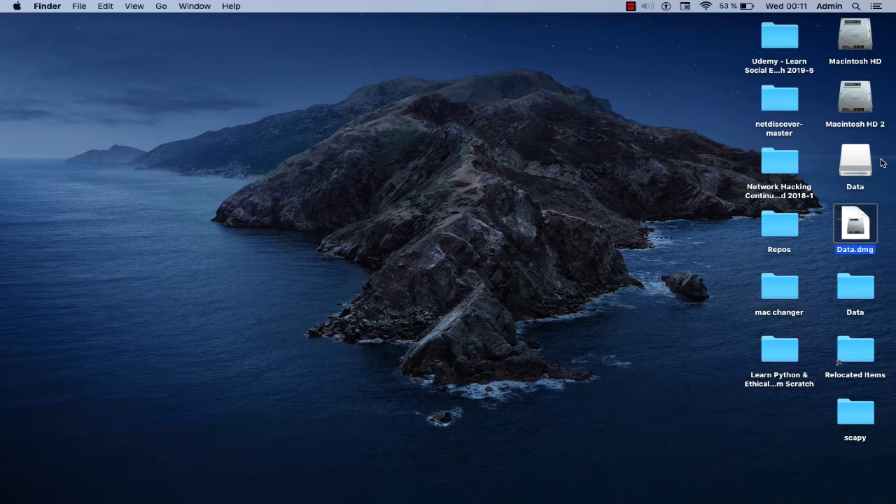
Open the mounted Data volume and move the original Data folder on the desktop to the Bin
{"action": "left_click", "coordinate": [853, 165]}
{"action": "double_click", "coordinate": [853, 165]}
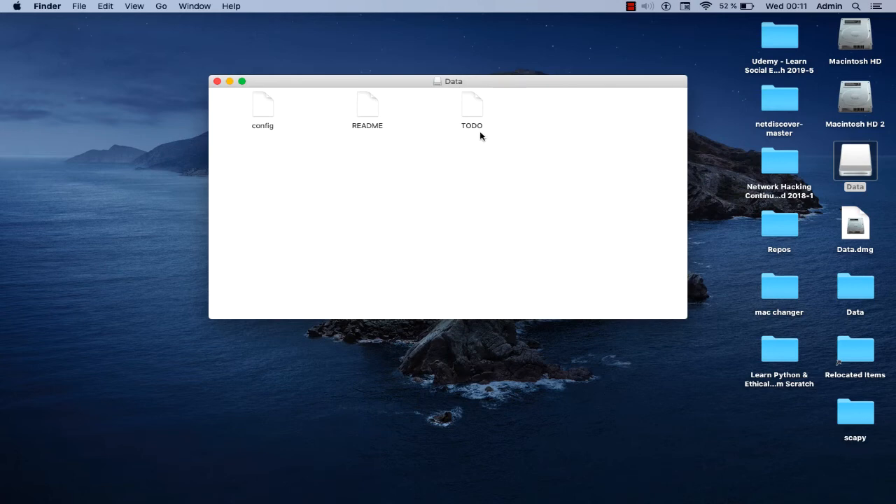
{"action": "right_click", "coordinate": [856, 285]}
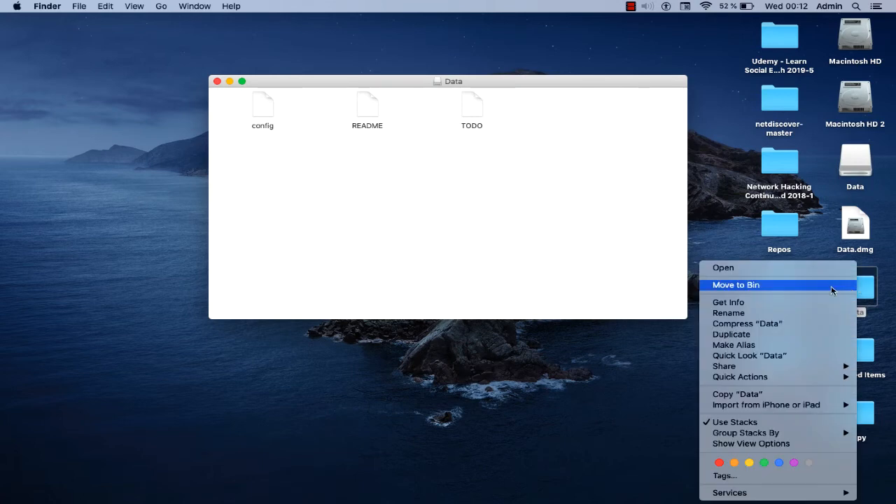
{"action": "left_click", "coordinate": [832, 287]}
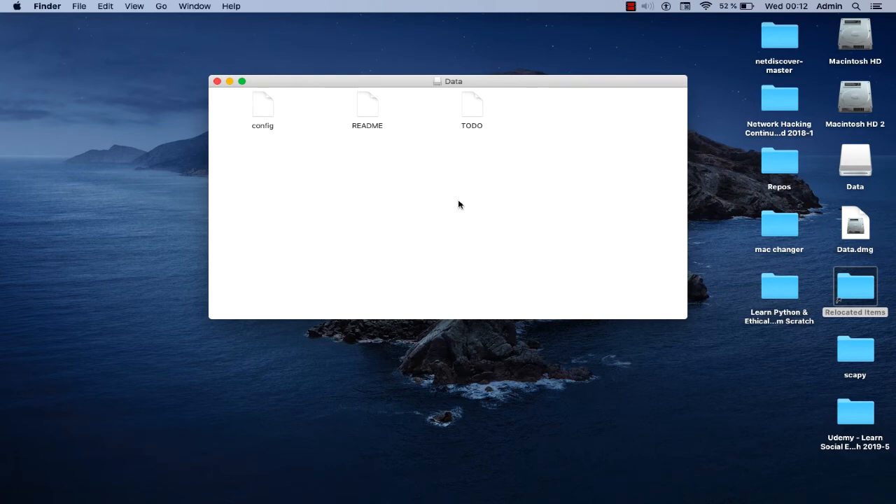
View the config file from the mounted Data volume in TextEdit and close it
{"action": "right_click", "coordinate": [264, 114]}
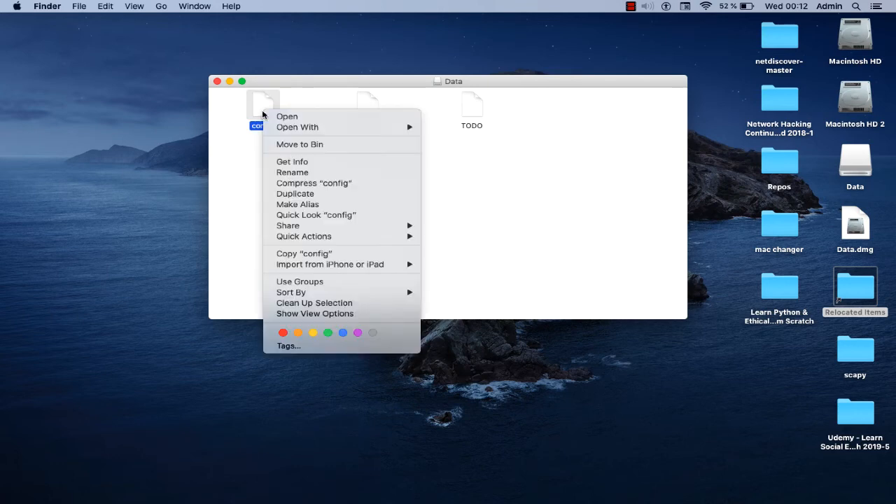
{"action": "mouse_move", "coordinate": [297, 127]}
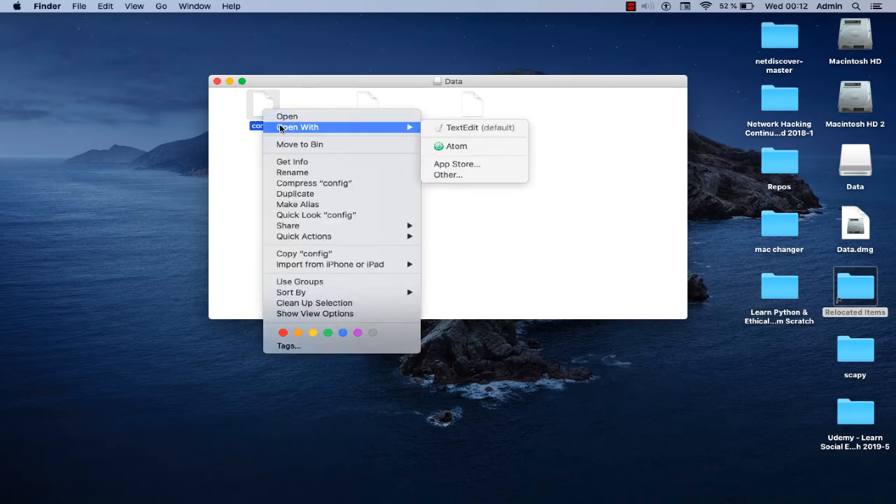
{"action": "left_click", "coordinate": [443, 130]}
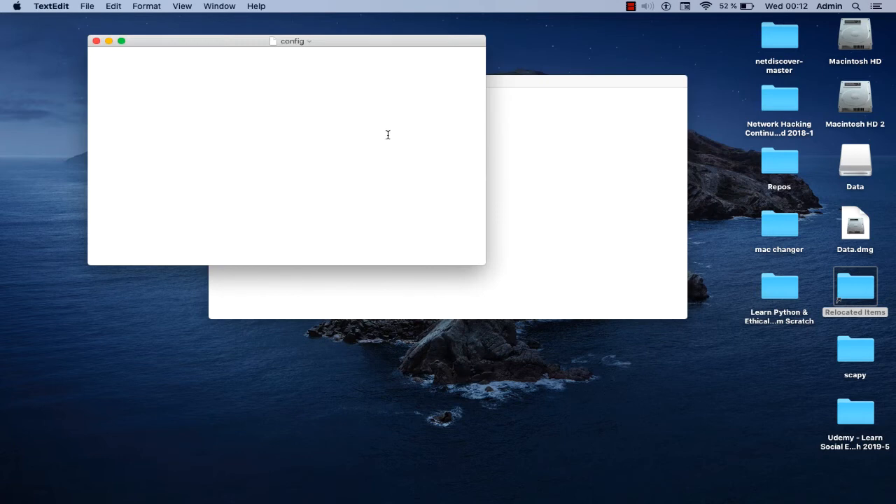
{"action": "left_click", "coordinate": [97, 41]}
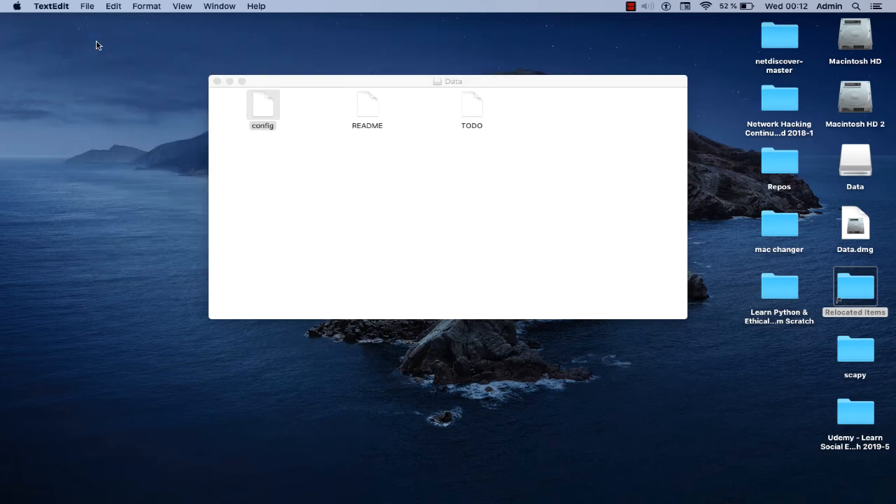
Read through the README file from the mounted Data volume in TextEdit and close it
{"action": "right_click", "coordinate": [371, 102]}
{"action": "mouse_move", "coordinate": [389, 115]}
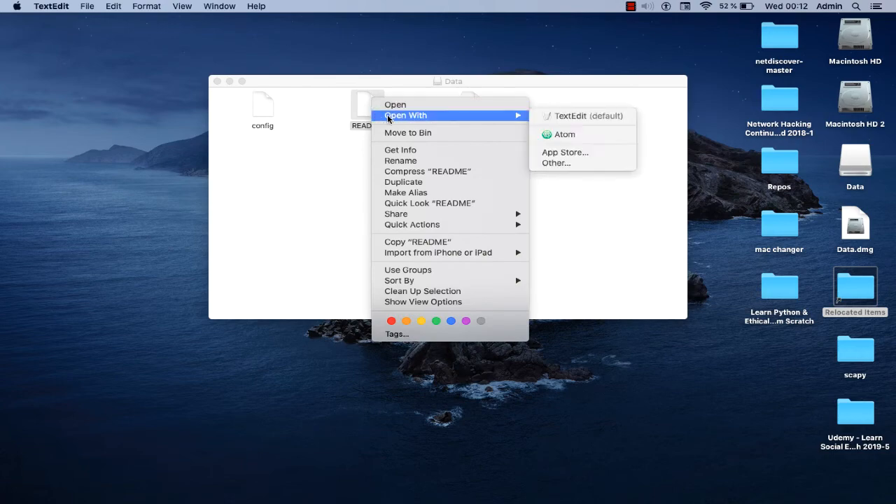
{"action": "left_click", "coordinate": [554, 119]}
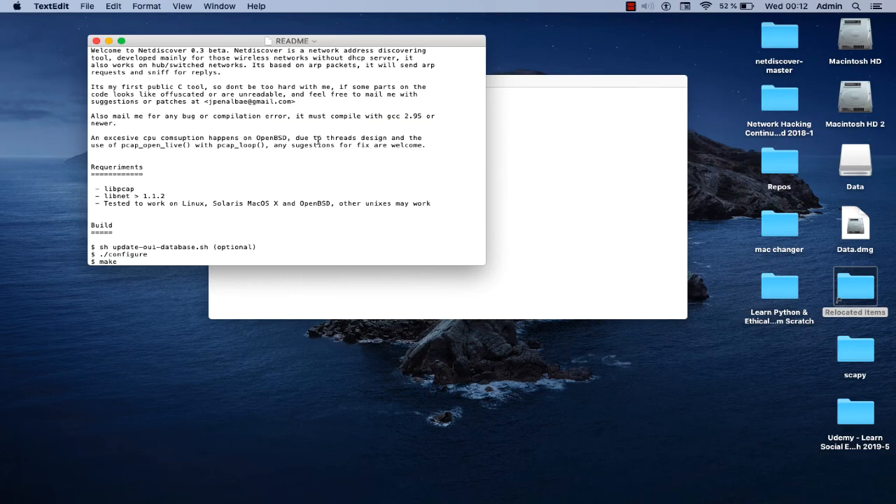
{"action": "scroll", "coordinate": [303, 143], "scroll_direction": "down", "scroll_amount": 20}
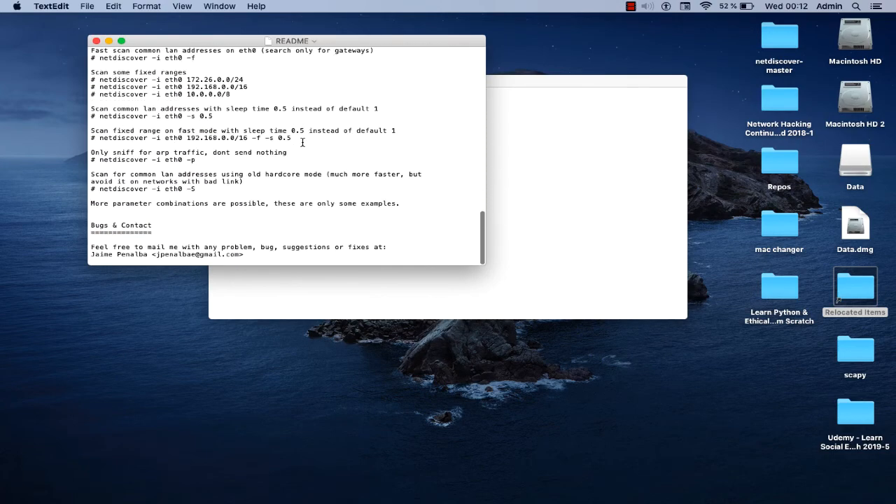
{"action": "scroll", "coordinate": [303, 142], "scroll_direction": "up", "scroll_amount": 20}
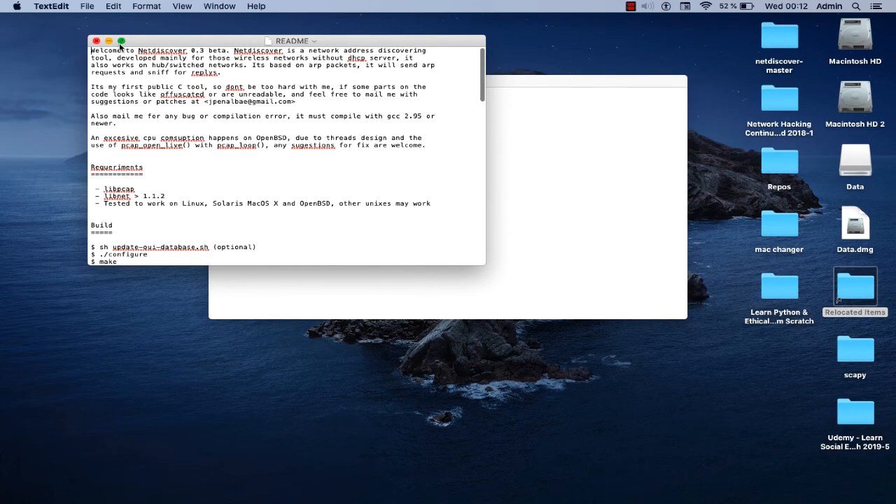
{"action": "left_click", "coordinate": [96, 41]}
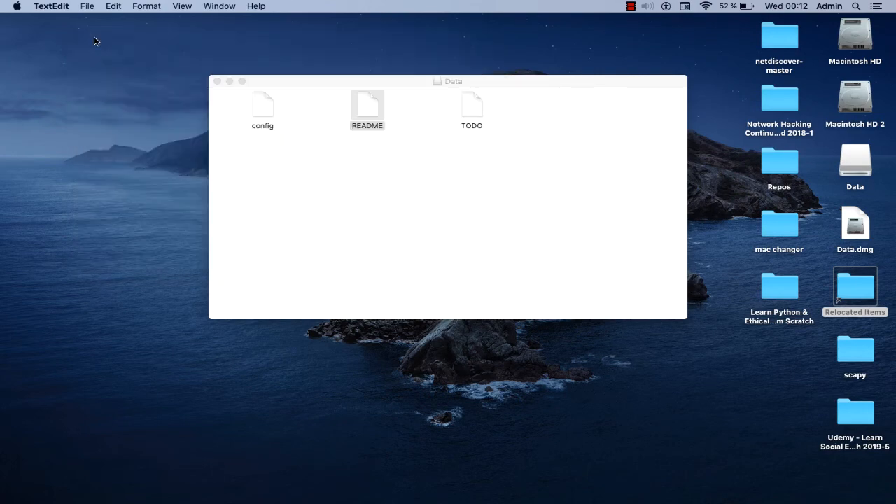
Open the config file from the Data volume in TextEdit, add the text "hello", save the change and close the document
{"action": "right_click", "coordinate": [262, 115]}
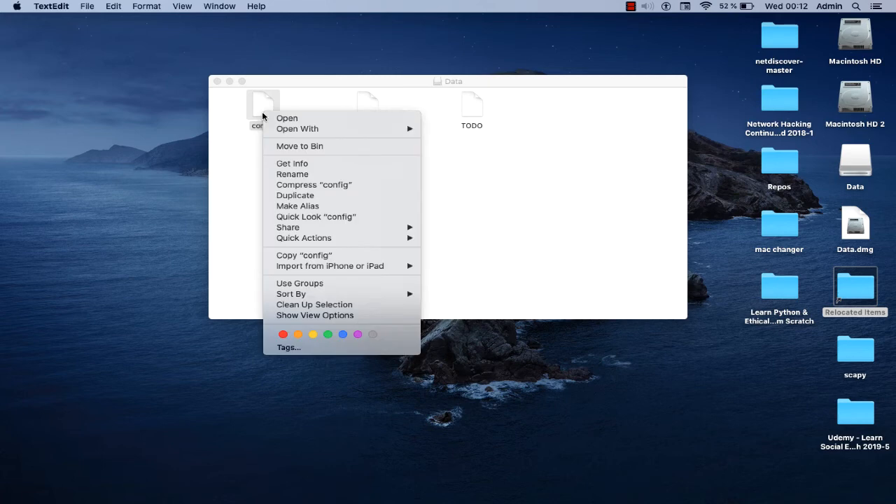
{"action": "mouse_move", "coordinate": [282, 132]}
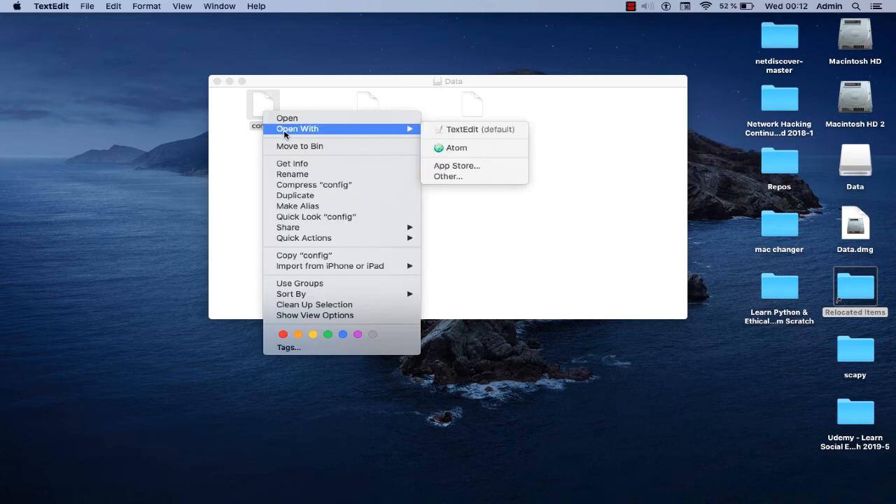
{"action": "left_click", "coordinate": [444, 129]}
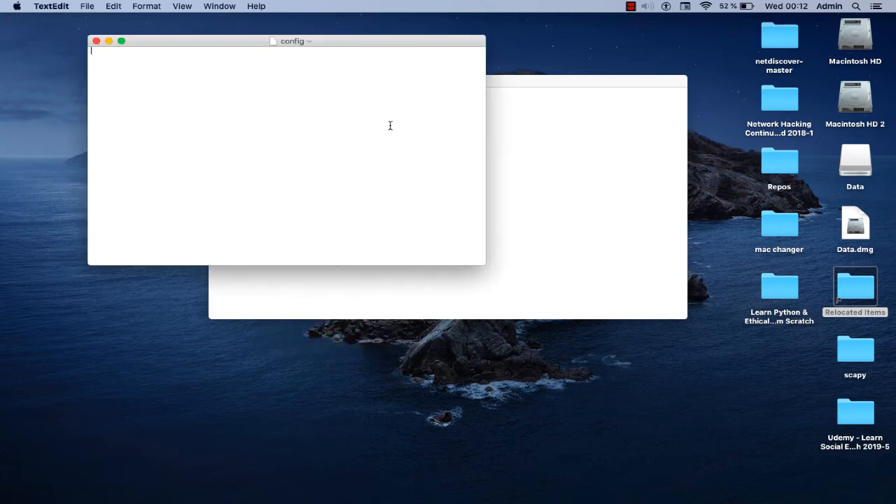
{"action": "type", "text": "hello"}
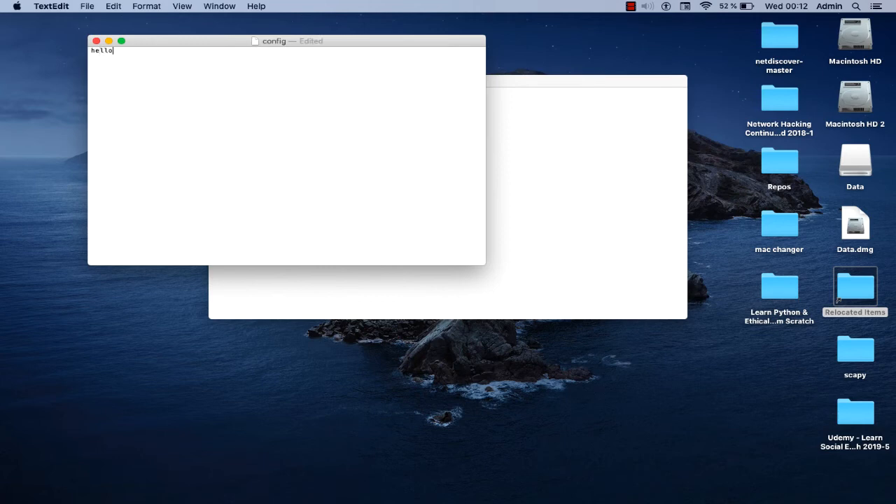
{"action": "left_click", "coordinate": [89, 8]}
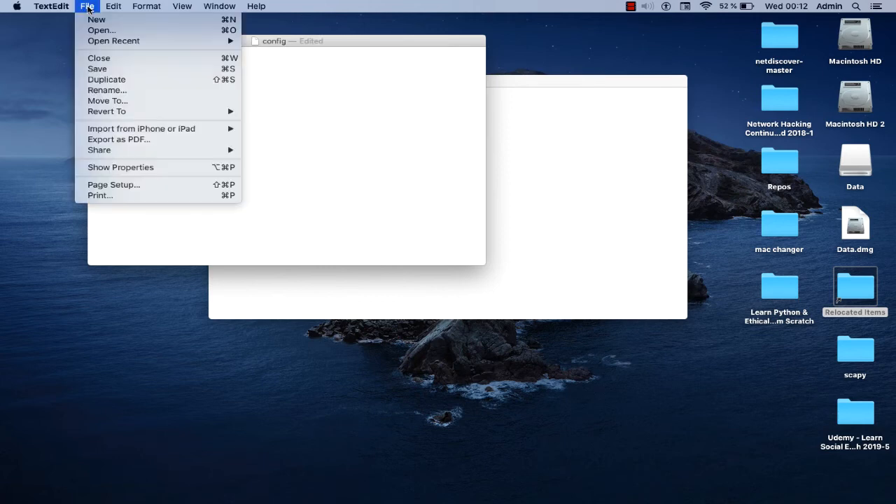
{"action": "left_click", "coordinate": [111, 65]}
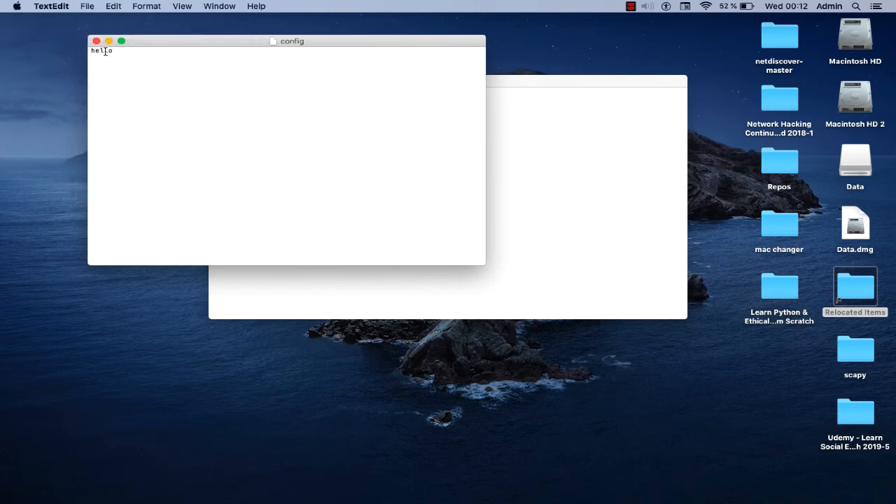
{"action": "left_click", "coordinate": [97, 42]}
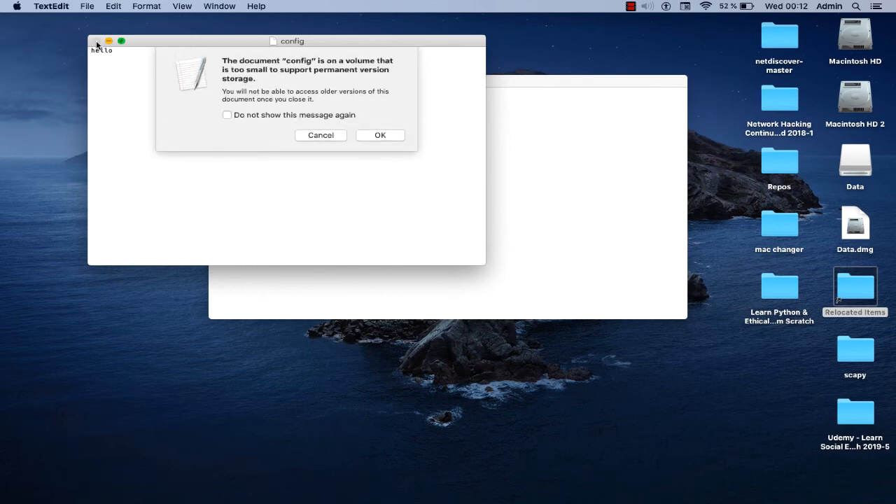
{"action": "left_click", "coordinate": [371, 135]}
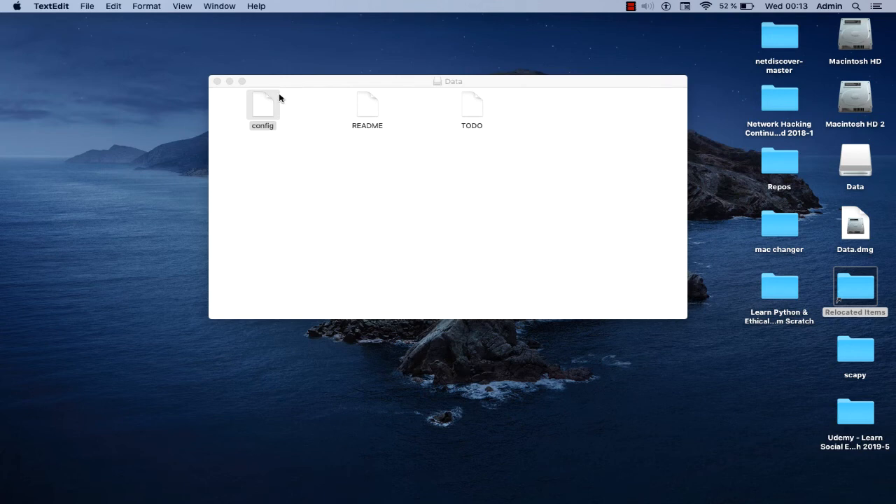
Close the Data volume's window and eject the mounted Data volume from the desktop
{"action": "left_click", "coordinate": [217, 82]}
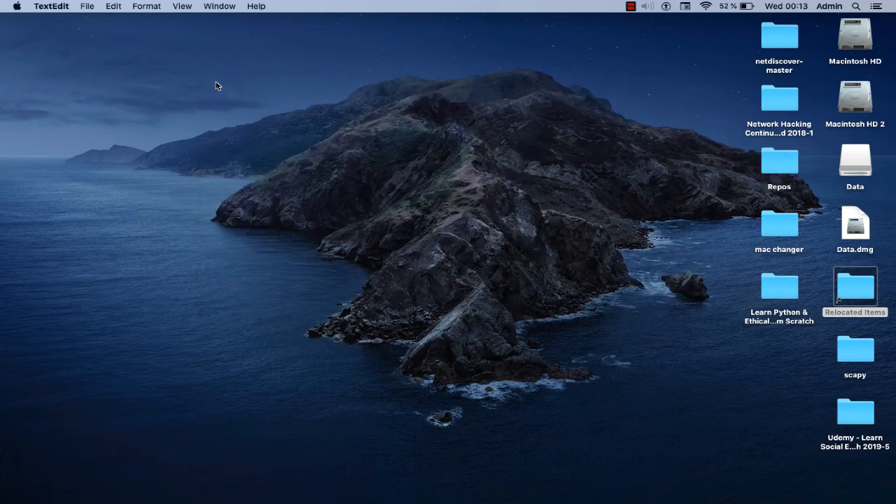
{"action": "right_click", "coordinate": [852, 167]}
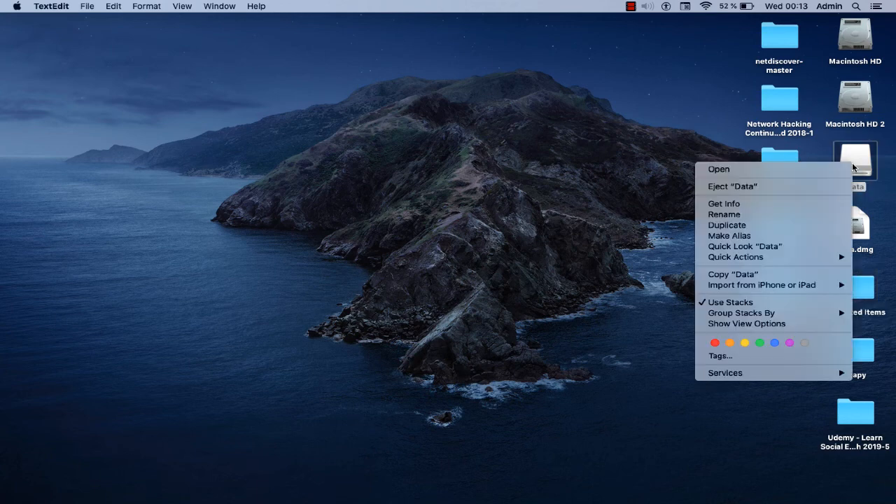
{"action": "left_click", "coordinate": [821, 192]}
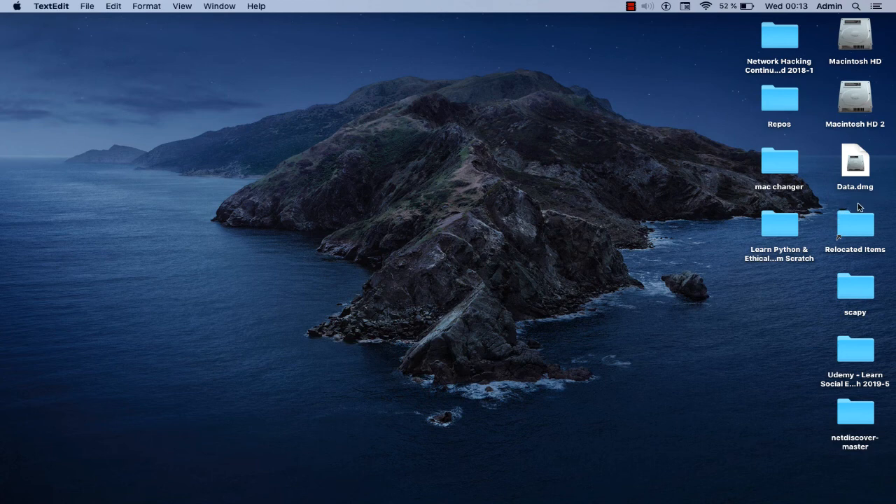
Open the encrypted Data.dmg on the desktop to mount it again
{"action": "double_click", "coordinate": [854, 167]}
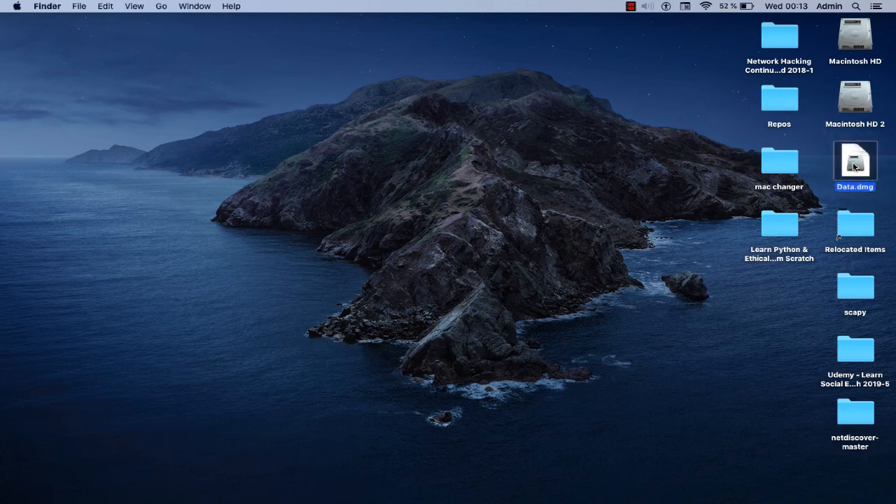